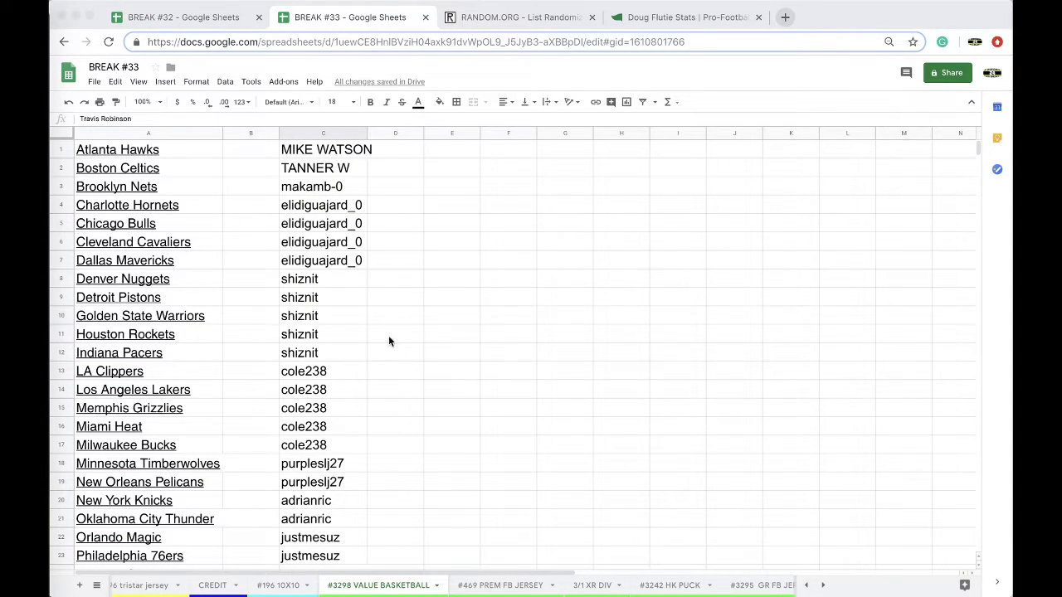
# - Review the participants assigned to each NBA team in column C of the #3298 VALUE BASKETBALL sheet
pyautogui.click(307, 156)
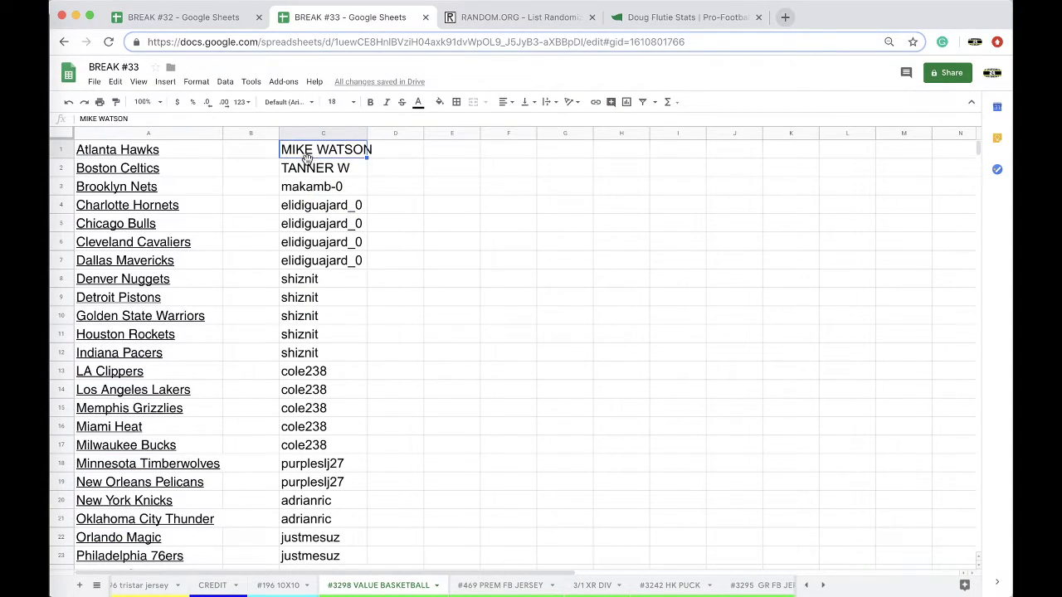
pyautogui.click(306, 190)
pyautogui.moveTo(327, 208); pyautogui.dragTo(322, 338)
pyautogui.scroll(-1, 321, 259)
pyautogui.scroll(-3, 312, 340)
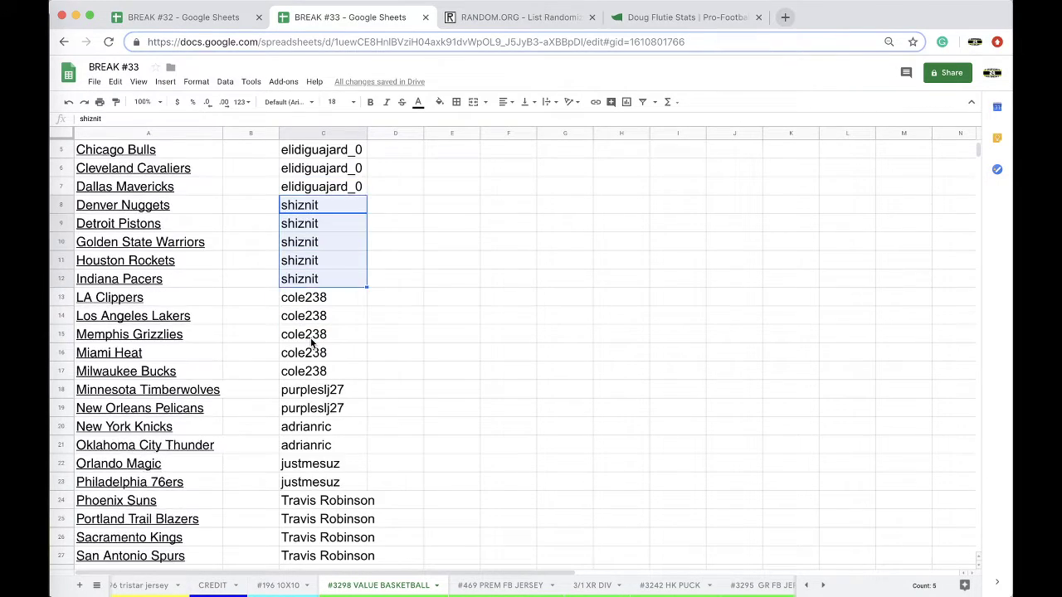
pyautogui.scroll(-3, 349, 312)
pyautogui.click(330, 337)
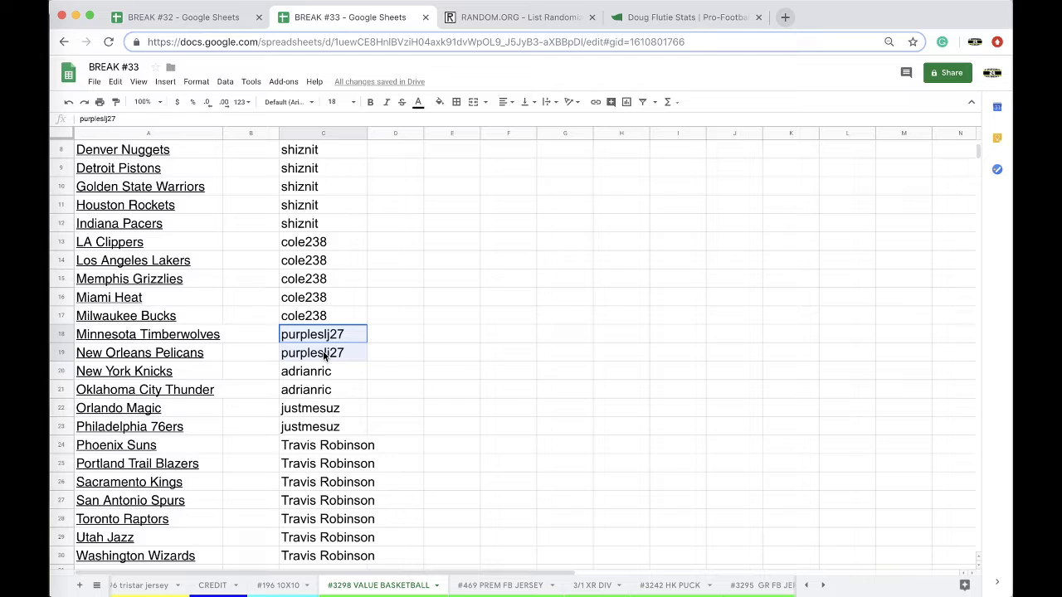
pyautogui.moveTo(323, 351); pyautogui.dragTo(323, 352)
pyautogui.scroll(-1, 323, 352)
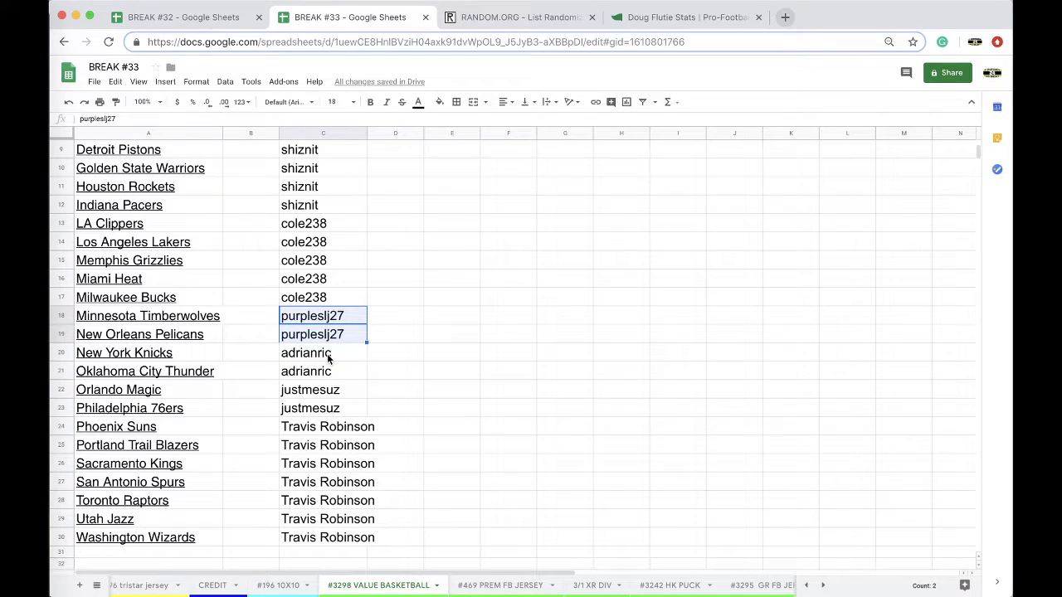
pyautogui.scroll(-2, 328, 358)
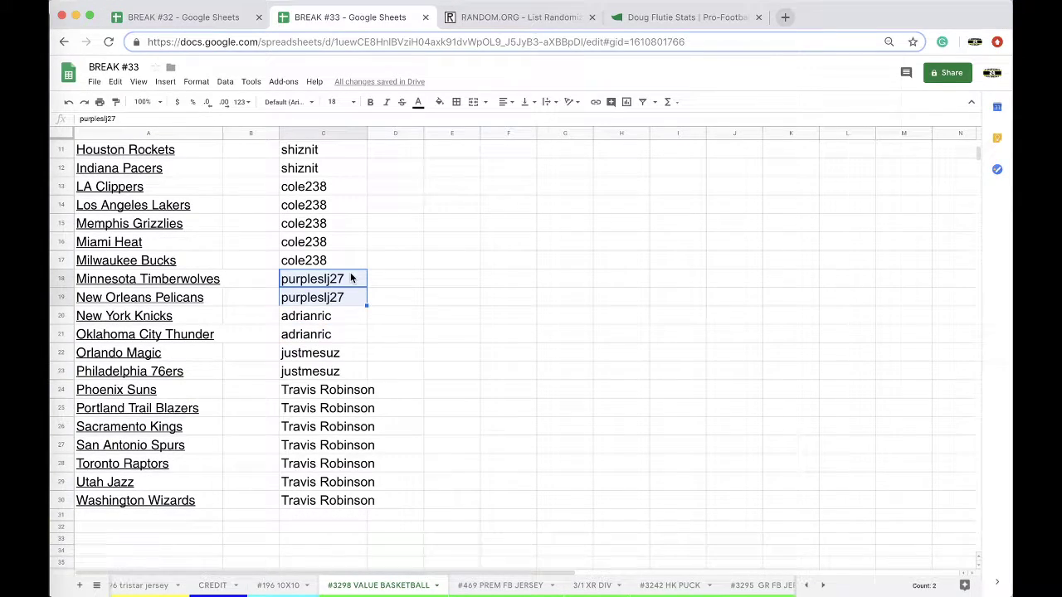
# - Copy the whole column C list of participants from the #3298 VALUE BASKETBALL sheet
pyautogui.scroll(4, 349, 278)
pyautogui.click(345, 133)
pyautogui.hotkey('ctrl', 'c')
# - Switch to RANDOM.ORG, close the Doug Flutie Stats page and load a blank List Randomizer form
pyautogui.click(470, 27)
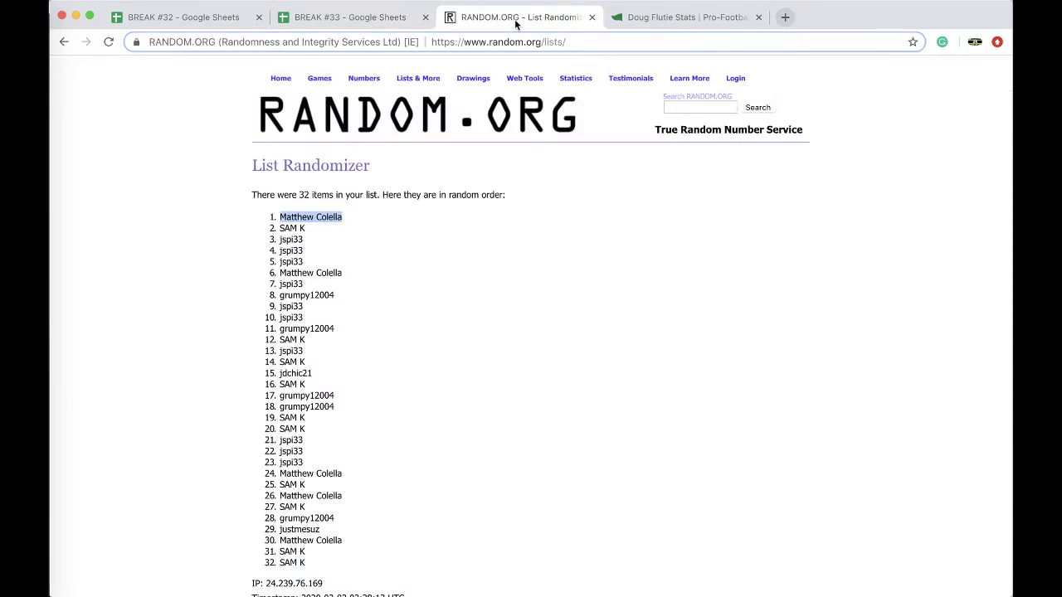
pyautogui.click(758, 18)
pyautogui.click(671, 43)
pyautogui.press('Return')
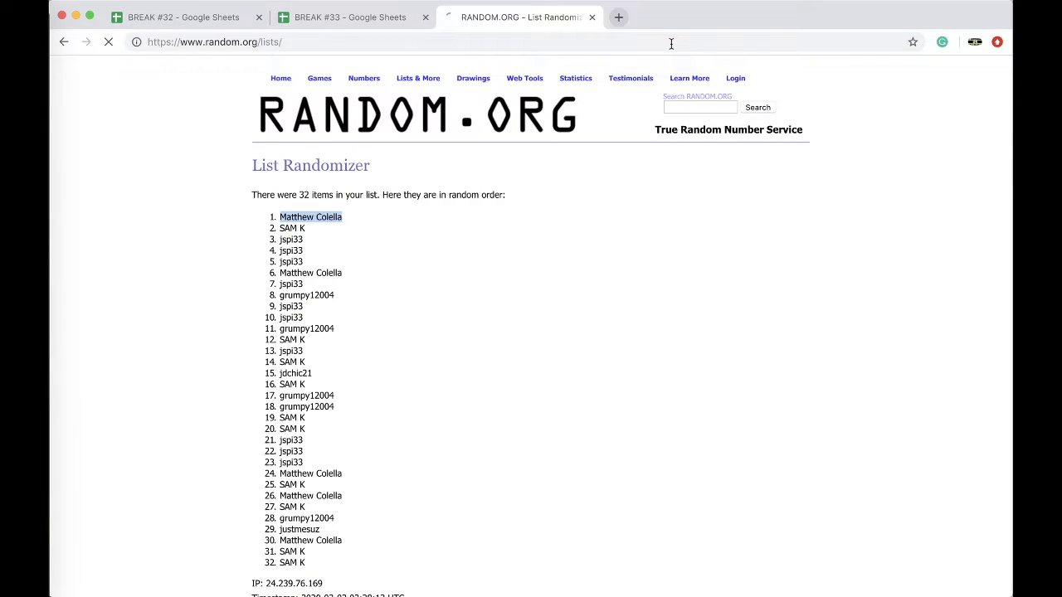
# - Paste the copied participants into the List Randomizer and randomize the list five times
pyautogui.click(318, 356)
pyautogui.hotkey('ctrl', 'v')
pyautogui.click(283, 477)
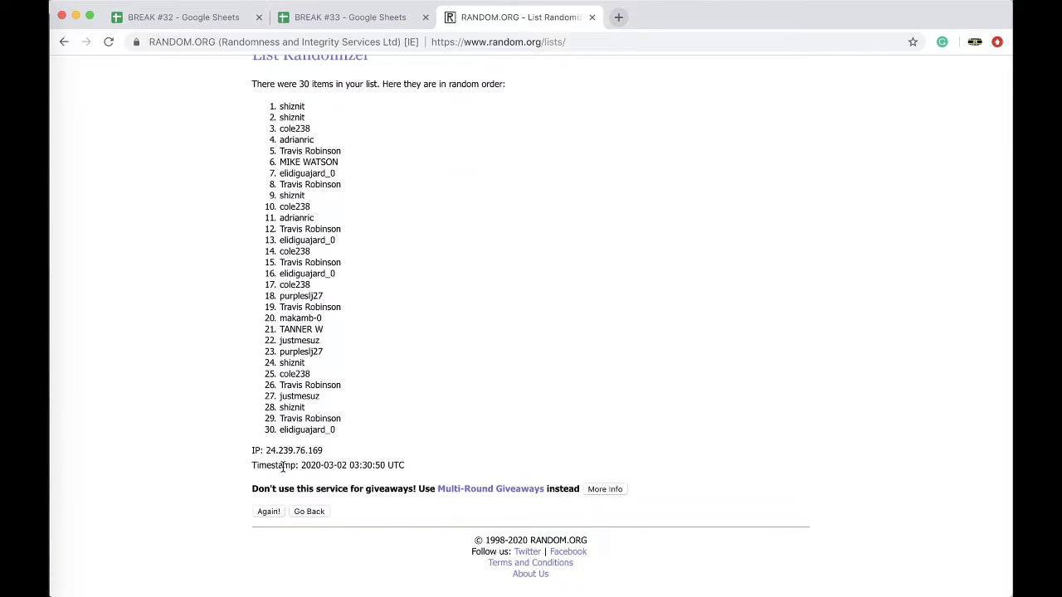
pyautogui.click(268, 512)
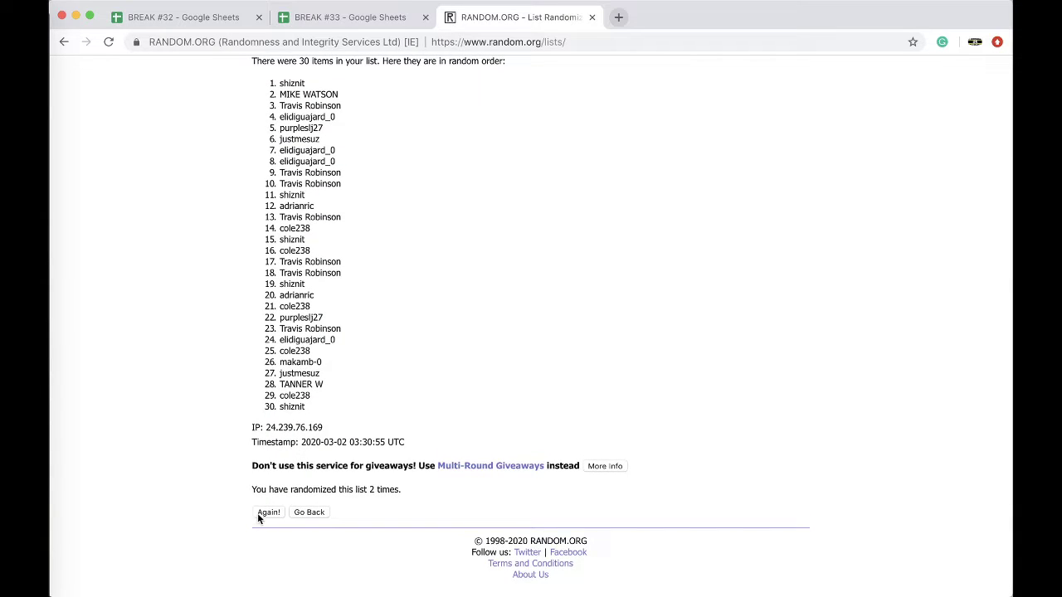
pyautogui.click(257, 513)
pyautogui.click(264, 515)
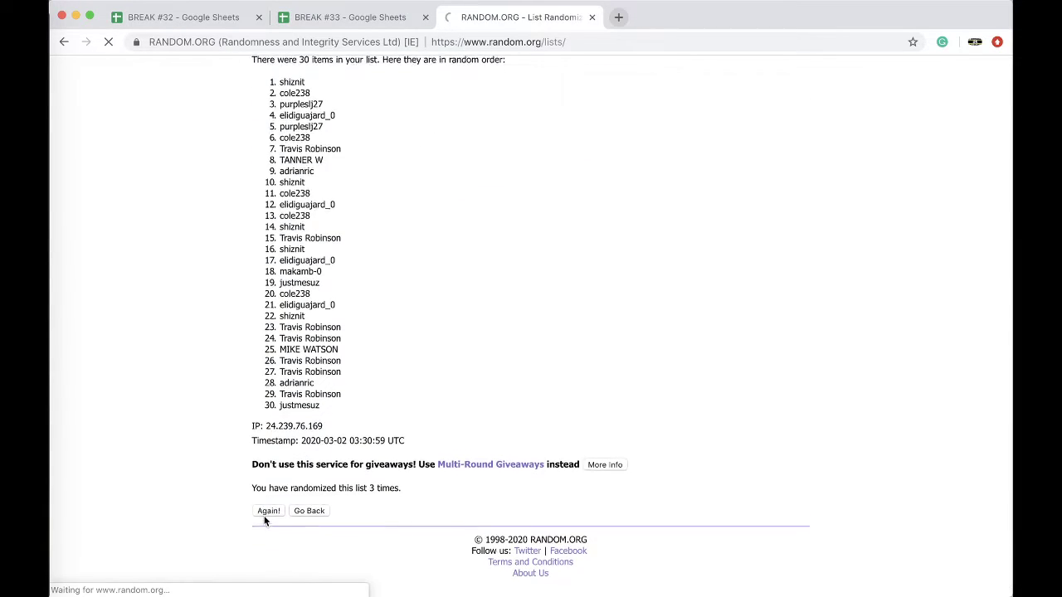
pyautogui.click(267, 512)
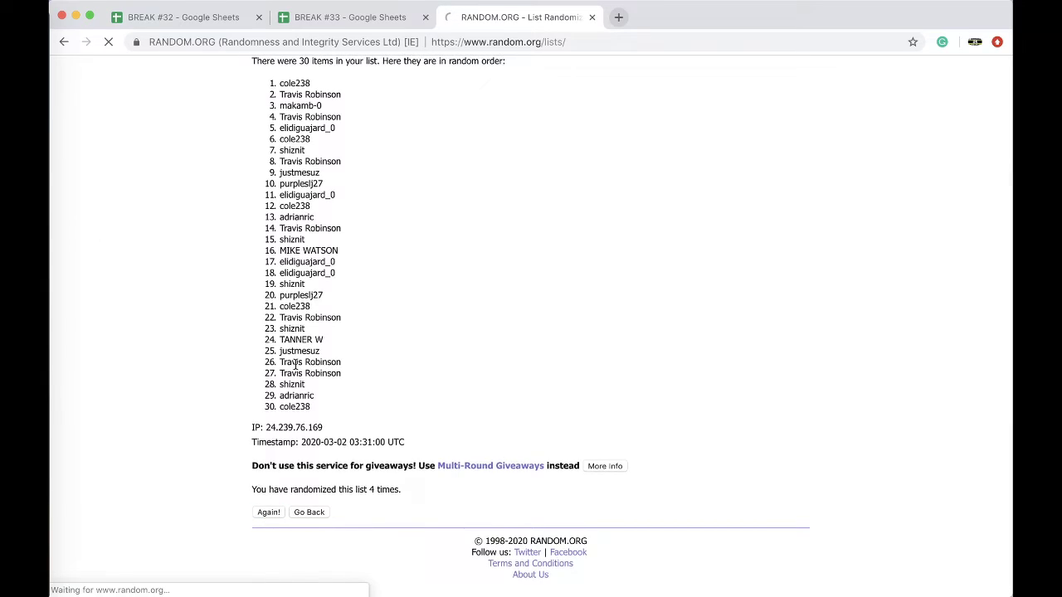
# - Copy the randomized list into column B of the BREAK #33 sheet beside the teams, at font size 18 with the column width fitted
pyautogui.moveTo(279, 207); pyautogui.dragTo(369, 411)
pyautogui.click(349, 17)
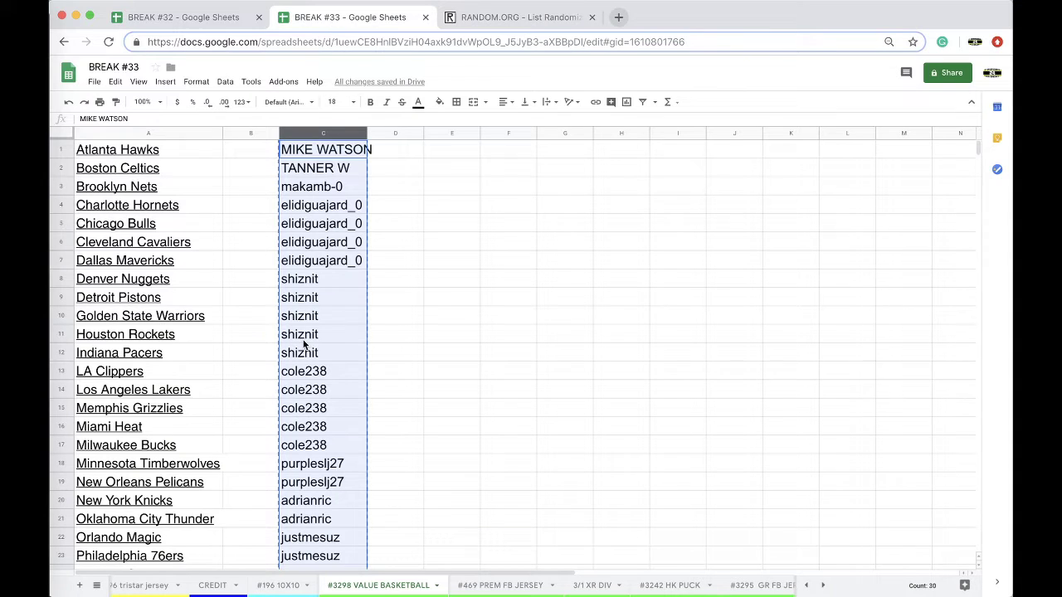
pyautogui.click(256, 156)
pyautogui.press('super+v')
pyautogui.click(332, 101)
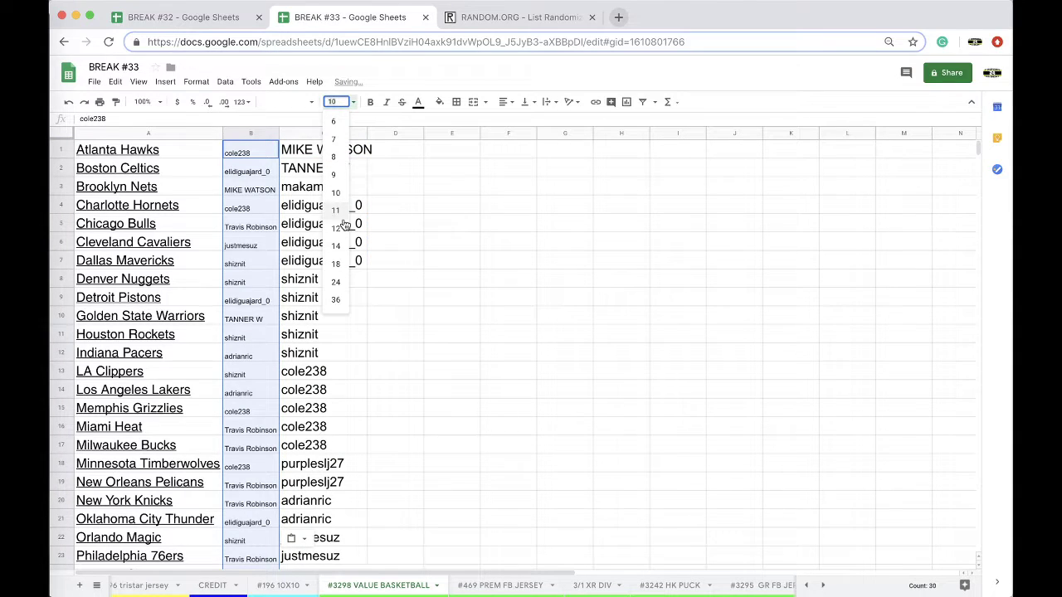
pyautogui.click(336, 254)
pyautogui.doubleClick(278, 132)
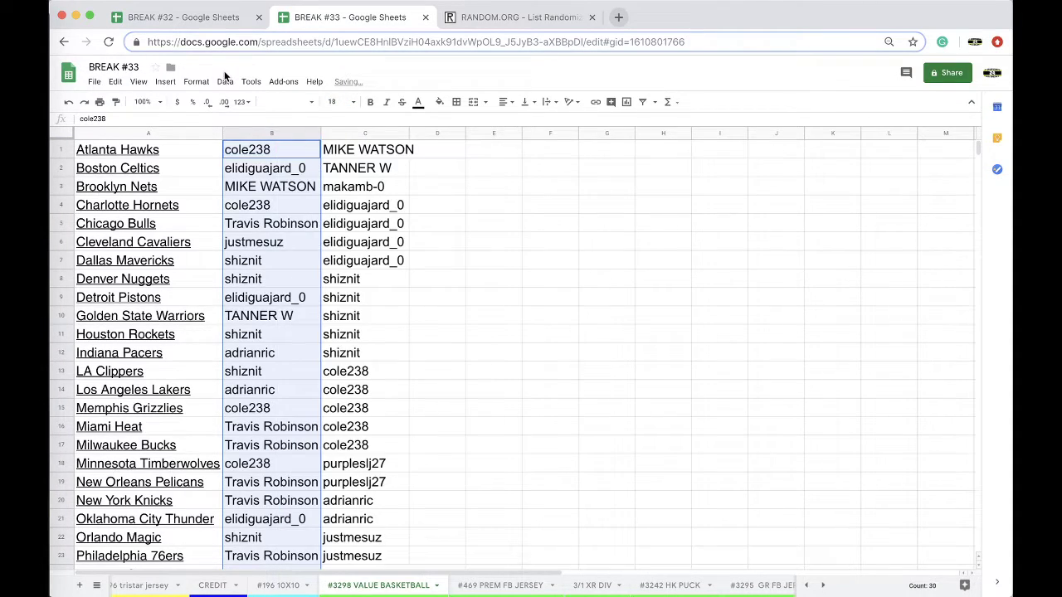
# - Sort the sheet by column B from A to Z and review which teams each participant received
pyautogui.click(225, 82)
pyautogui.click(266, 94)
pyautogui.click(276, 151)
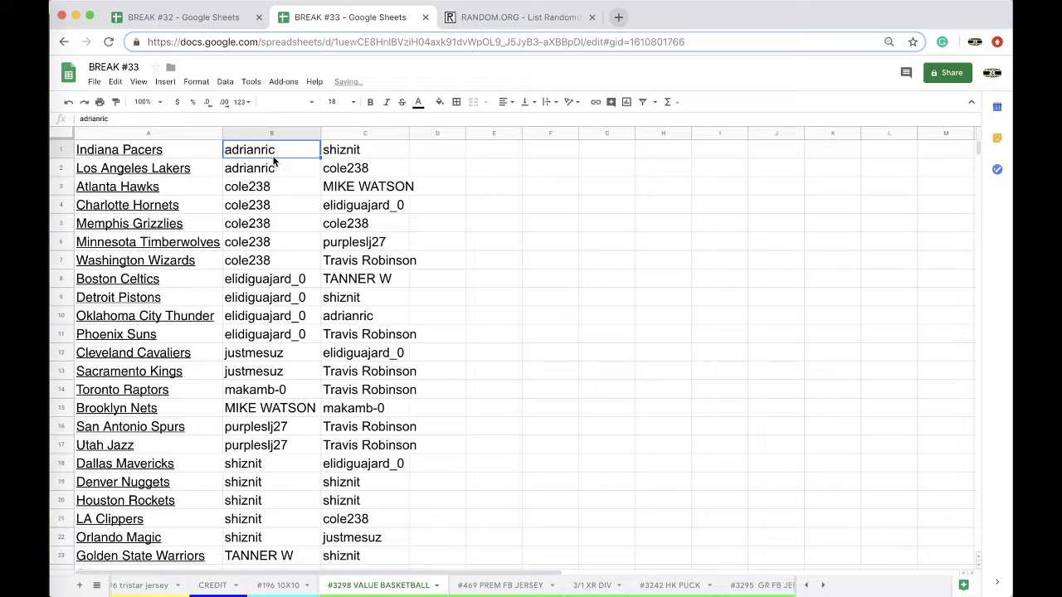
pyautogui.click(266, 190)
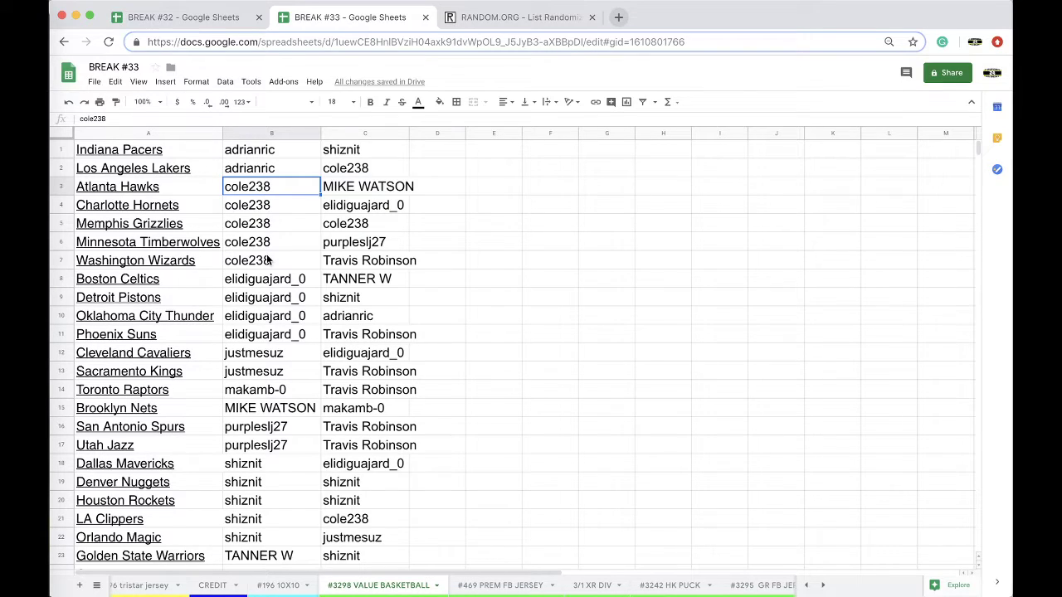
pyautogui.scroll(-1, 268, 300)
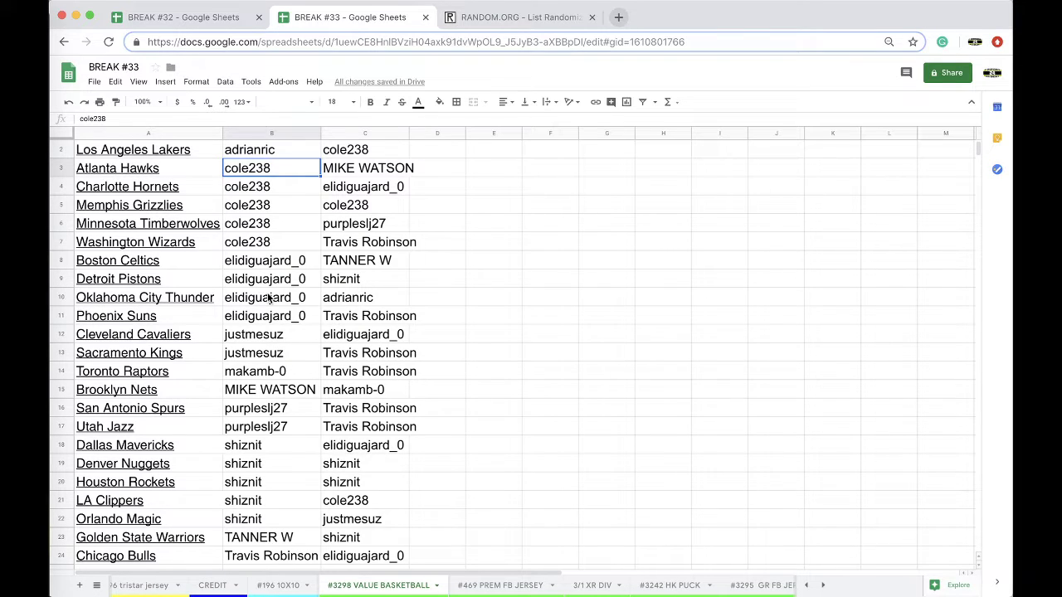
pyautogui.scroll(-2, 270, 313)
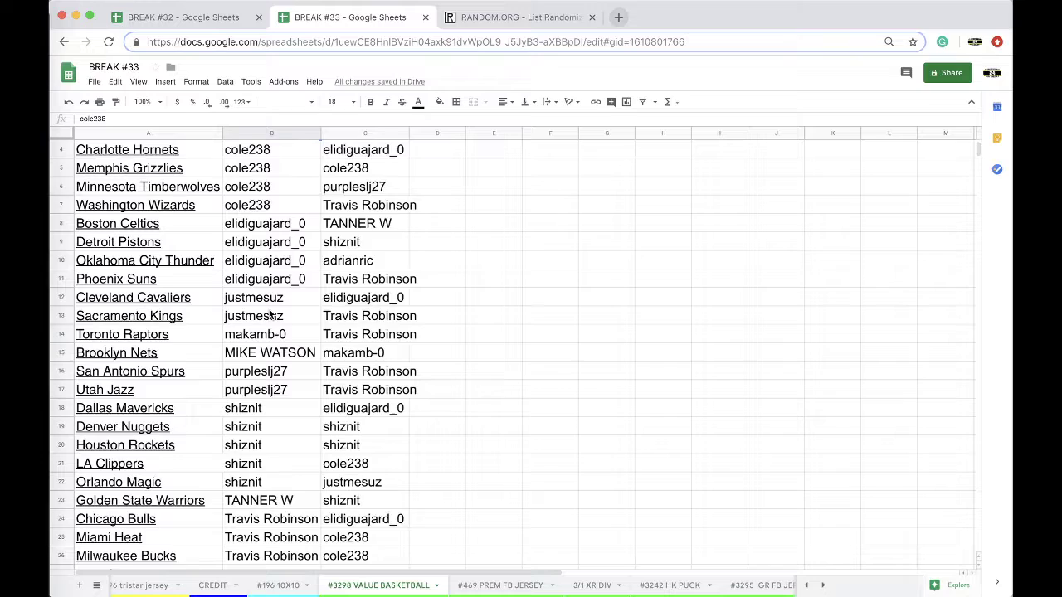
pyautogui.scroll(-1, 270, 313)
pyautogui.scroll(-2, 270, 313)
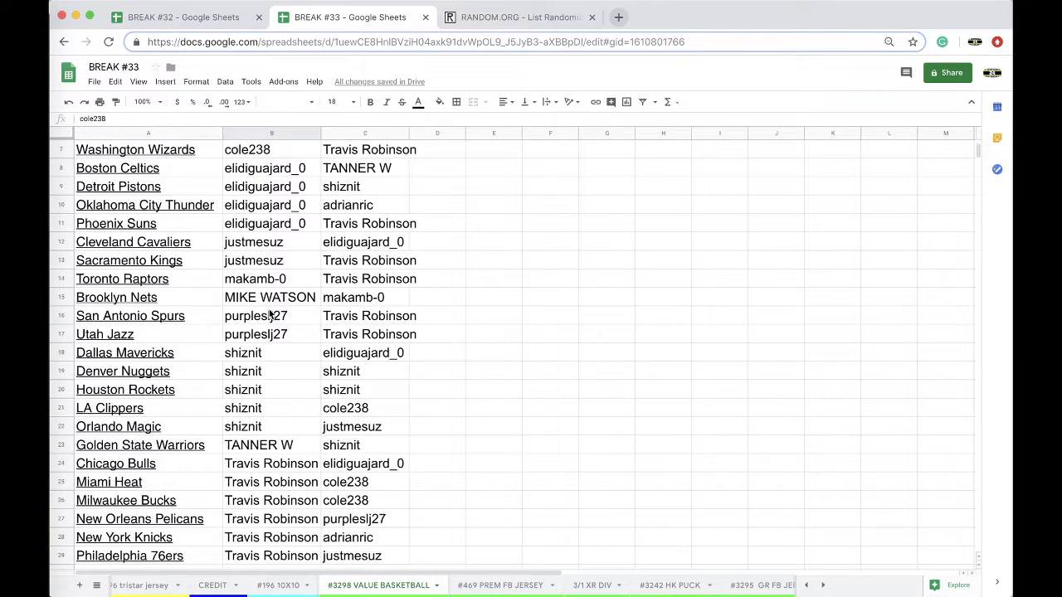
pyautogui.scroll(-2, 270, 313)
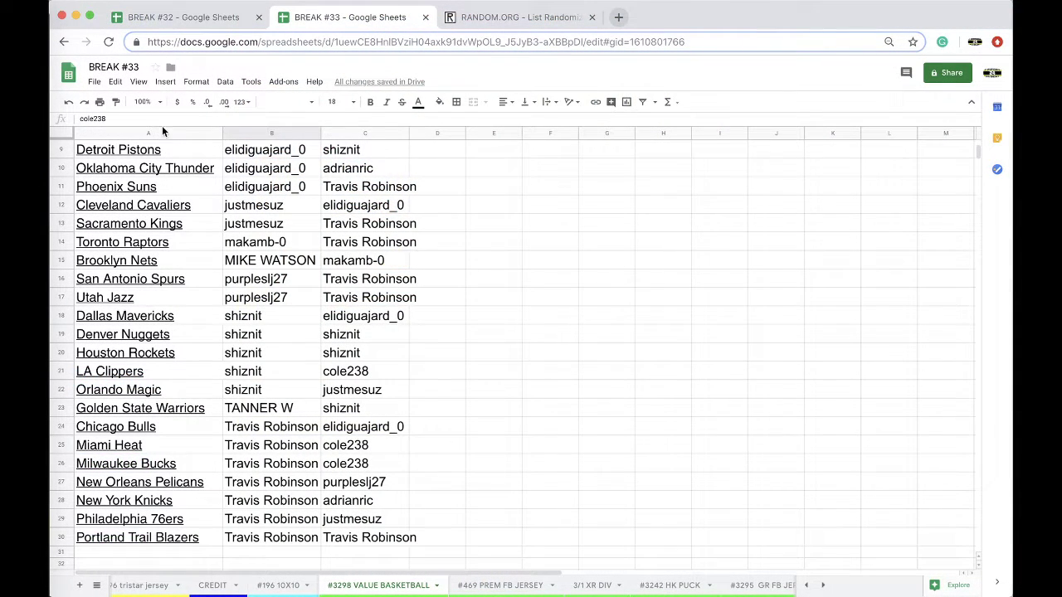
# - Sort the sheet by column A from A to Z to put the teams in alphabetical order
pyautogui.click(149, 134)
pyautogui.click(225, 82)
pyautogui.click(257, 87)
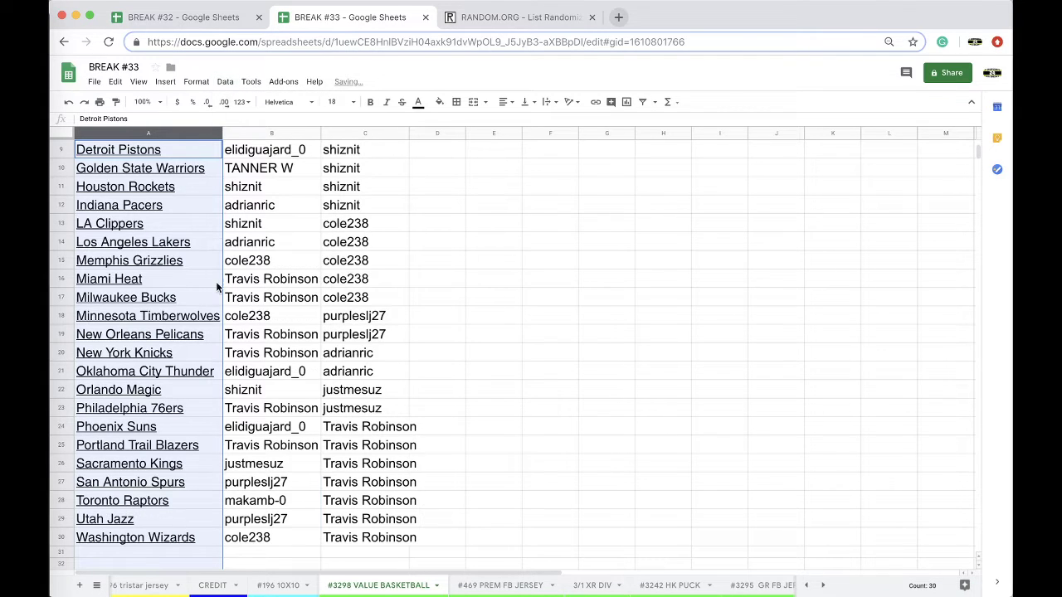
# - Fill the column B cell beside Philadelphia 76ers with orange
pyautogui.click(253, 413)
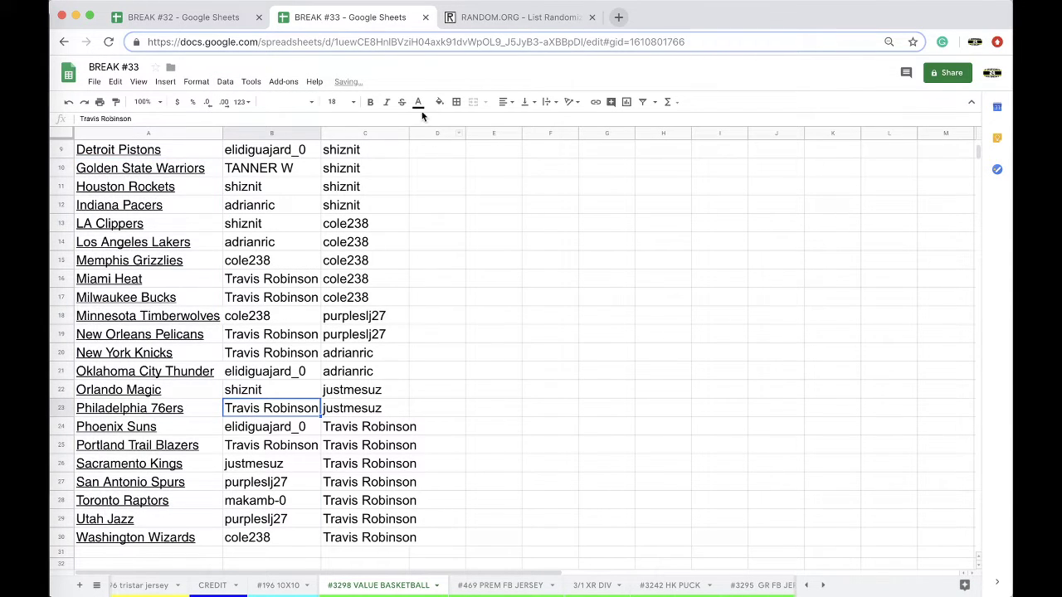
pyautogui.click(439, 101)
pyautogui.click(475, 151)
pyautogui.scroll(3, 361, 307)
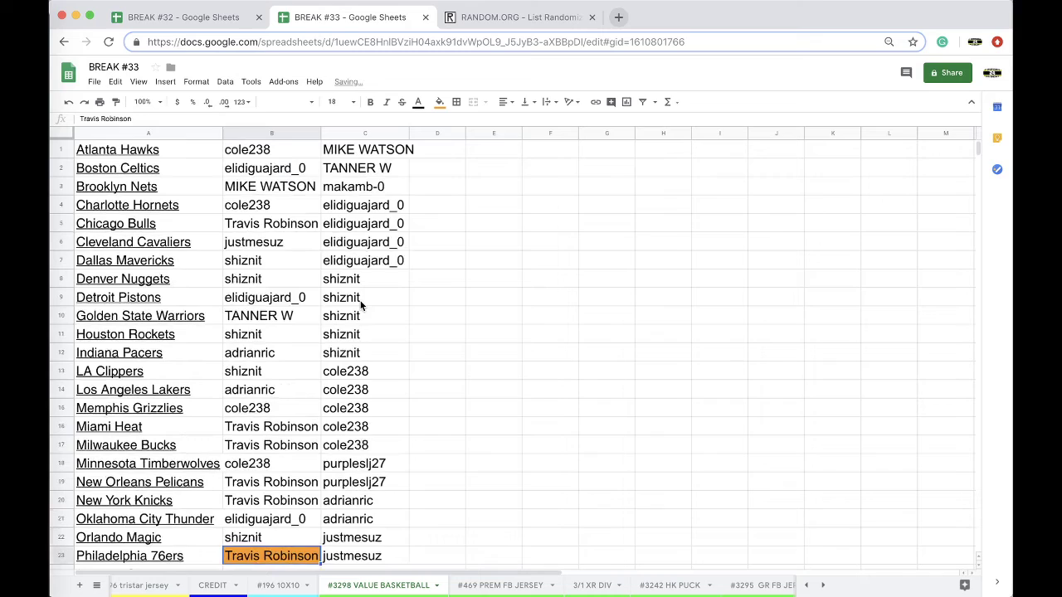
# - Fill the column B cell beside Cleveland Cavaliers with yellow
pyautogui.click(281, 242)
pyautogui.click(440, 103)
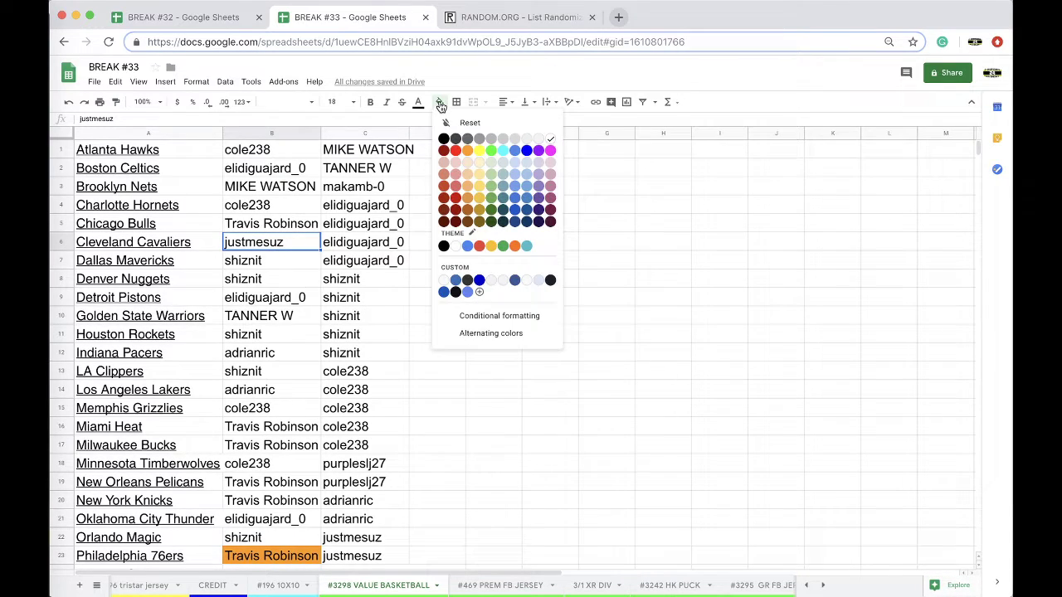
pyautogui.click(481, 152)
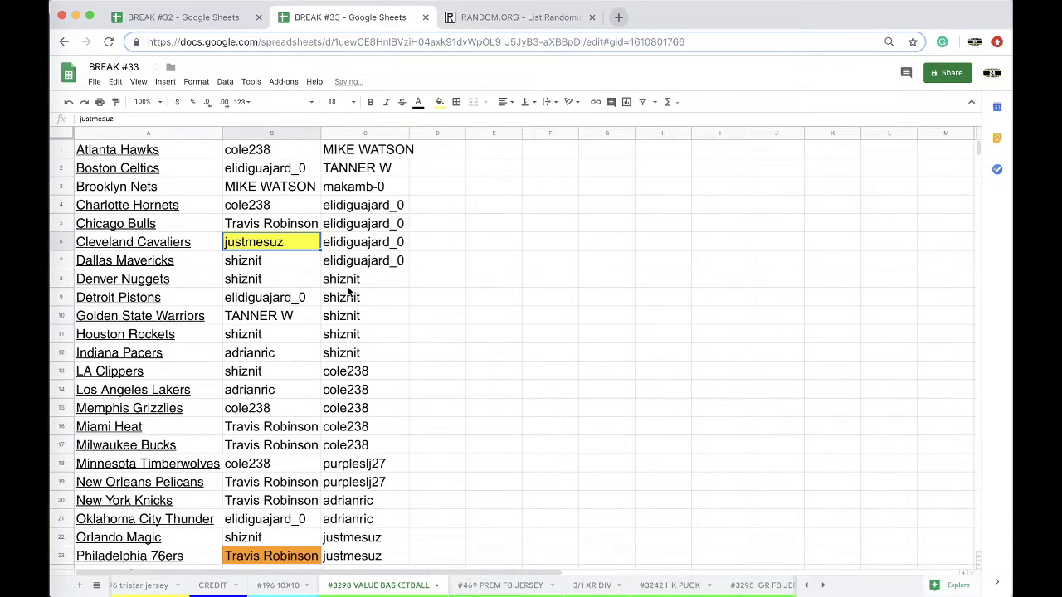
# - Fill the column B cell beside Memphis Grizzlies with green
pyautogui.click(265, 412)
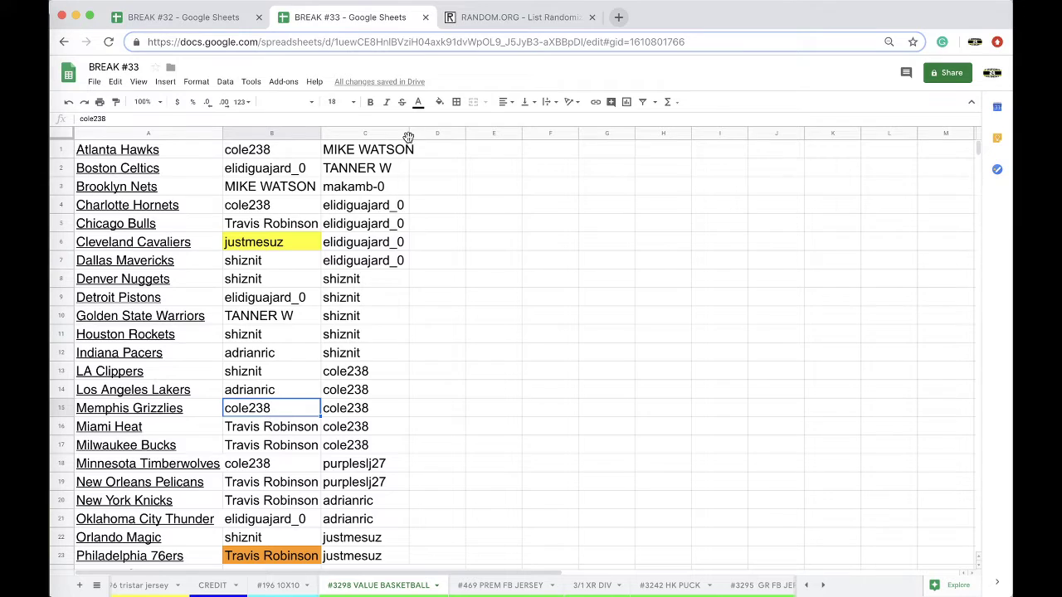
pyautogui.click(440, 102)
pyautogui.click(491, 152)
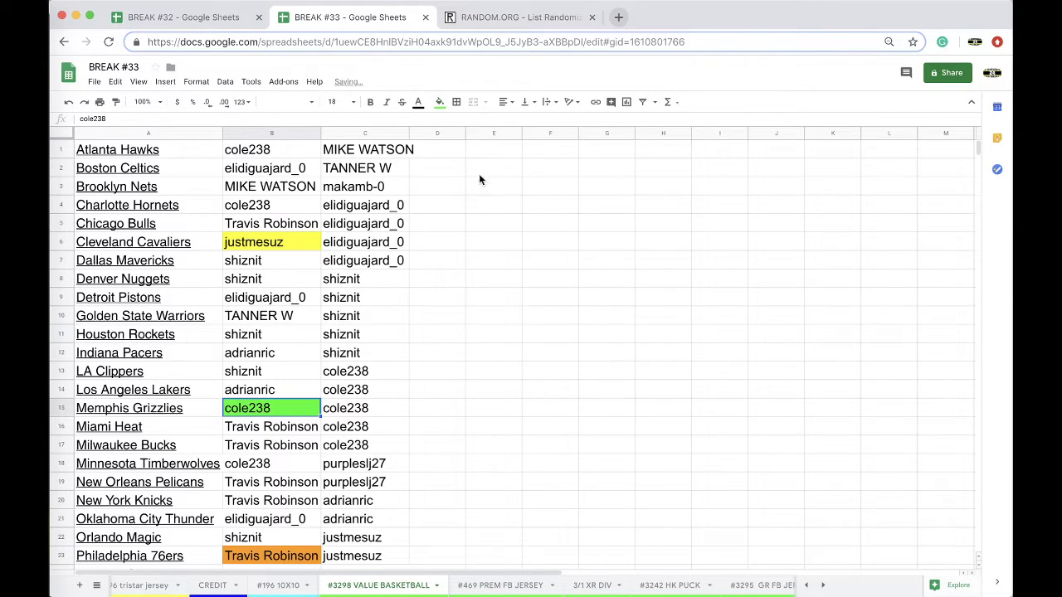
# - Copy the original participant list in column C again and reload a blank List Randomizer form on RANDOM.ORG
pyautogui.click(380, 136)
pyautogui.press('super+c')
pyautogui.scroll(-1, 373, 249)
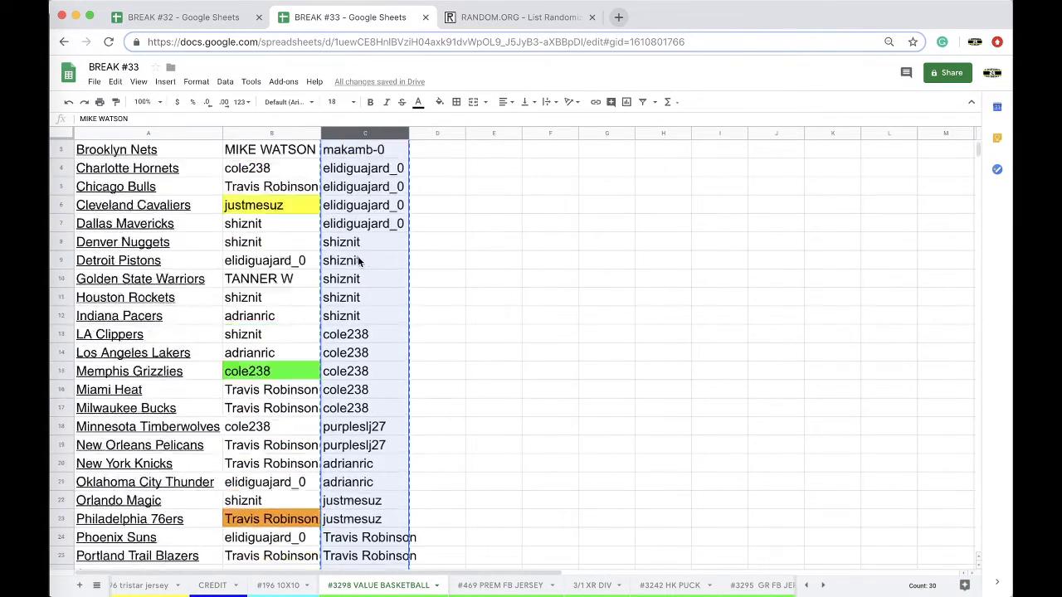
pyautogui.scroll(1, 373, 249)
pyautogui.click(463, 17)
pyautogui.press('super+l')
pyautogui.press('Return')
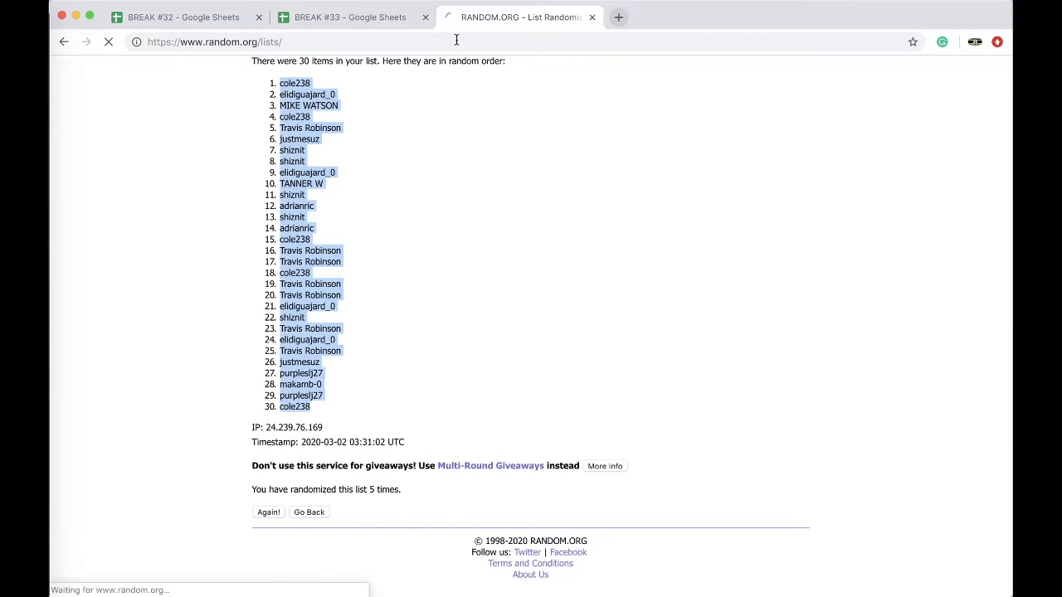
# - Paste the participant list into the fresh List Randomizer form and run the randomization five times for a second draw
pyautogui.click(323, 344)
pyautogui.press('super+v')
pyautogui.click(278, 474)
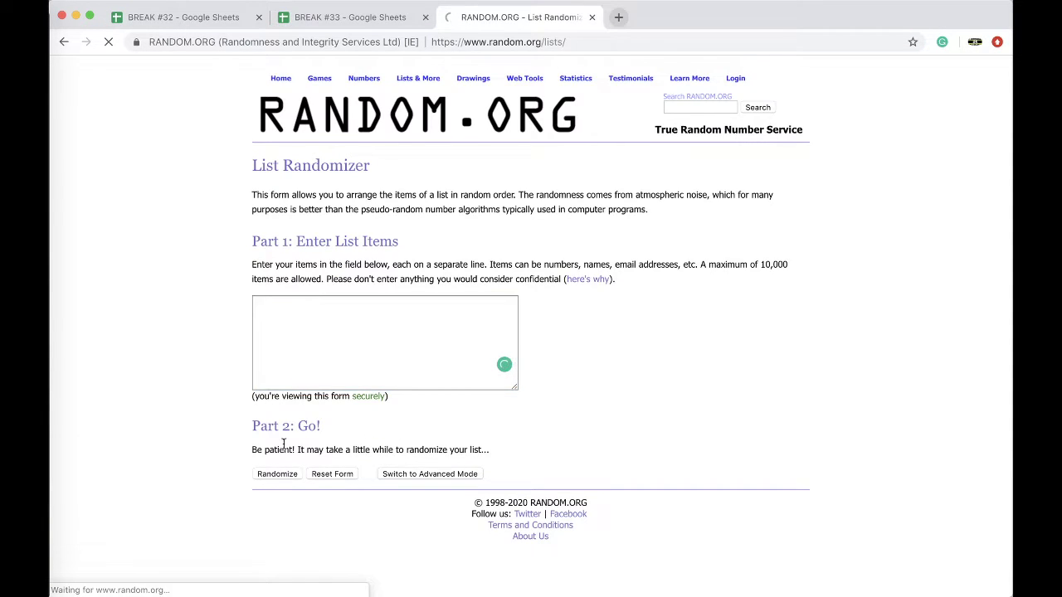
pyautogui.click(272, 507)
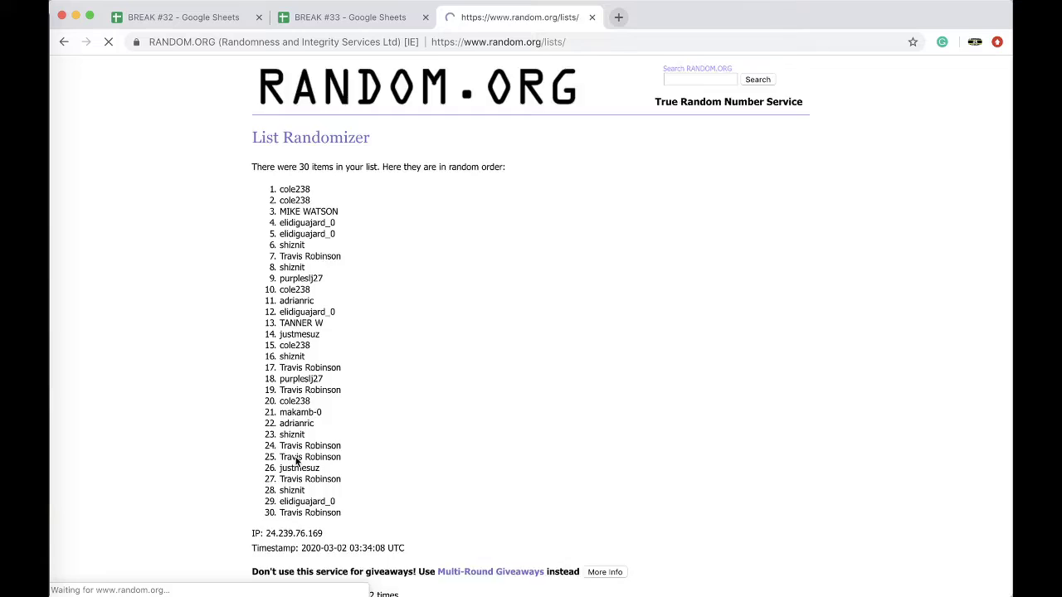
pyautogui.click(274, 513)
pyautogui.click(269, 536)
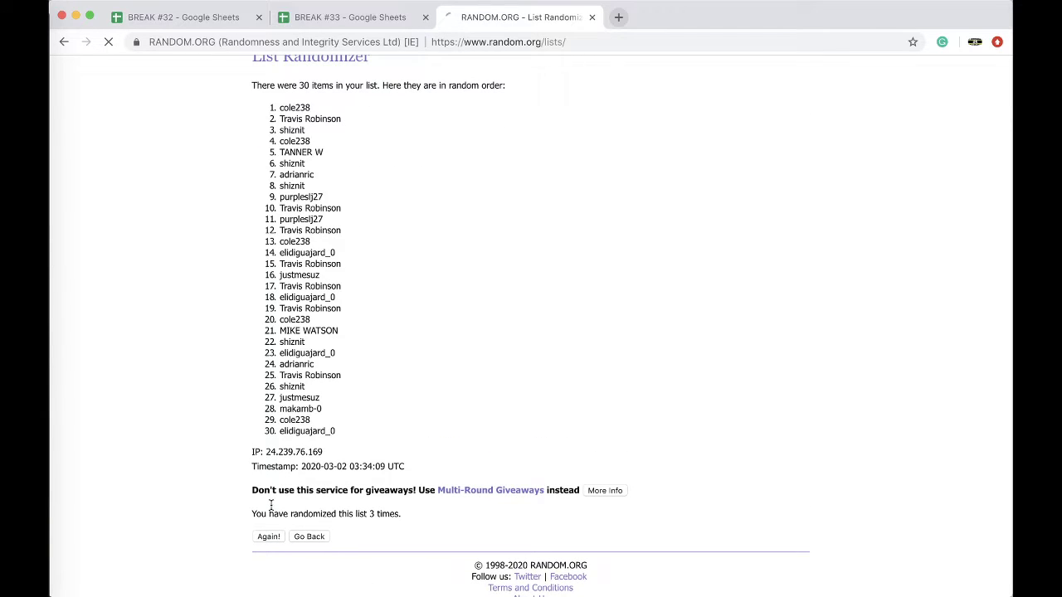
pyautogui.click(269, 580)
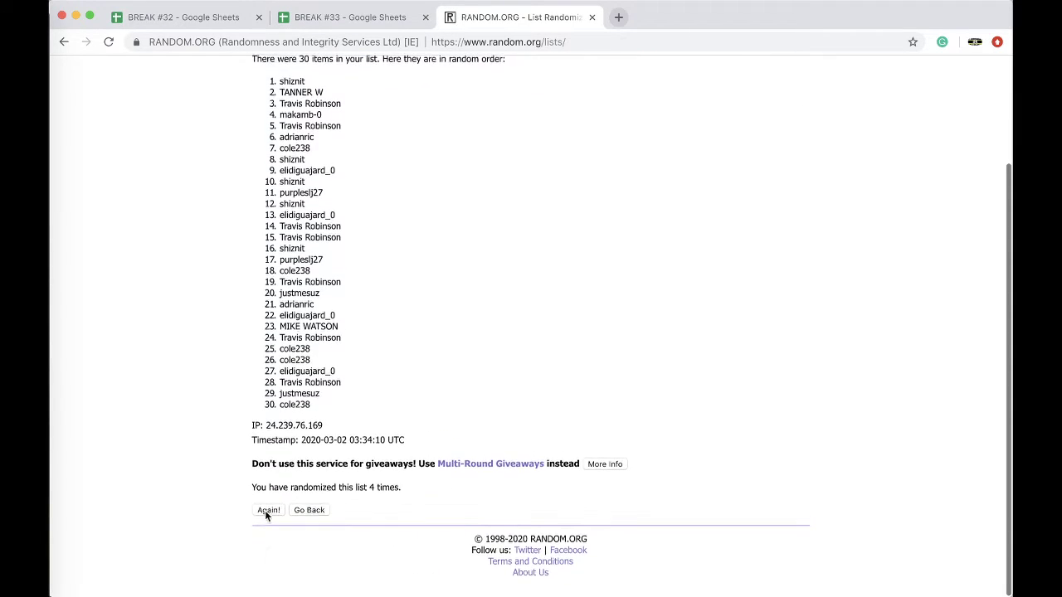
# - Copy the first-place name from the randomized list and open the #2 BONUS BASKETBALL sheet in the BREAK #32 spreadsheet
pyautogui.doubleClick(292, 217)
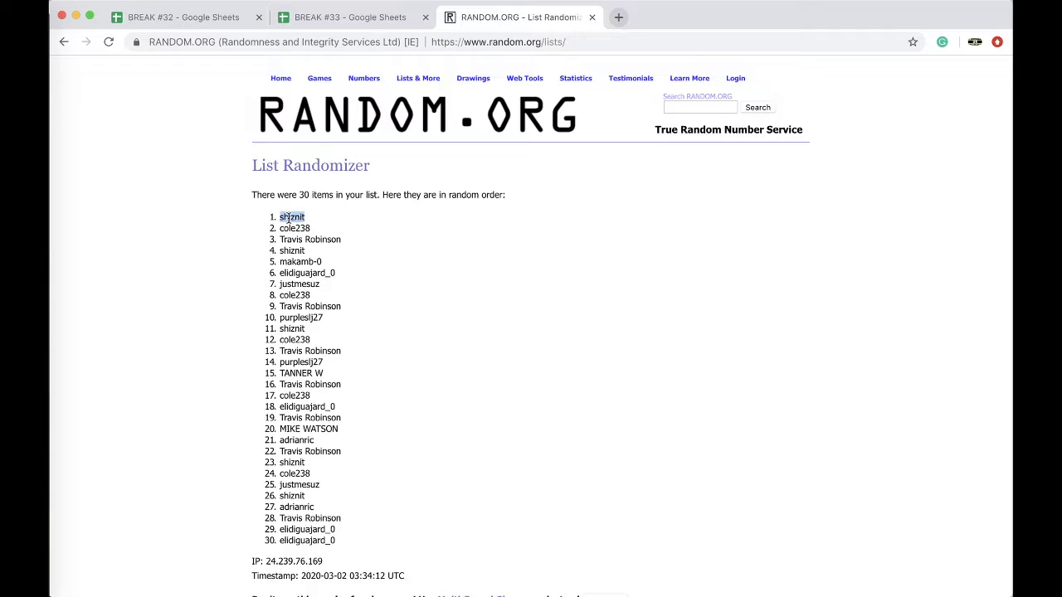
pyautogui.click(340, 19)
pyautogui.hscroll(-5, 355, 591)
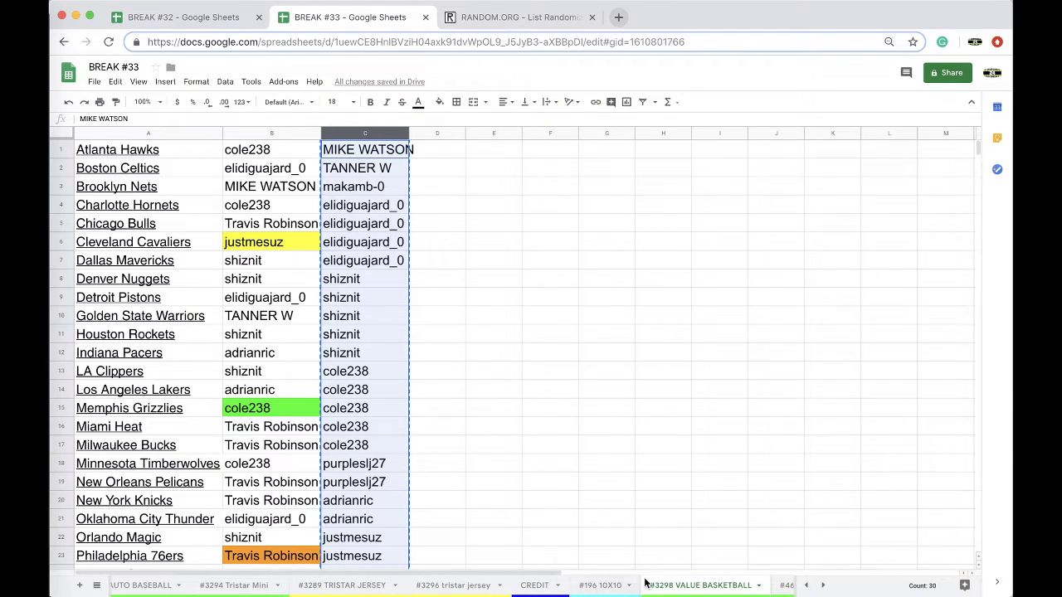
pyautogui.moveTo(355, 587); pyautogui.dragTo(333, 589)
pyautogui.moveTo(417, 587); pyautogui.dragTo(182, 587)
pyautogui.hotkey('ctrl', 'shift', 'Tab')
pyautogui.hscroll(5, 357, 585)
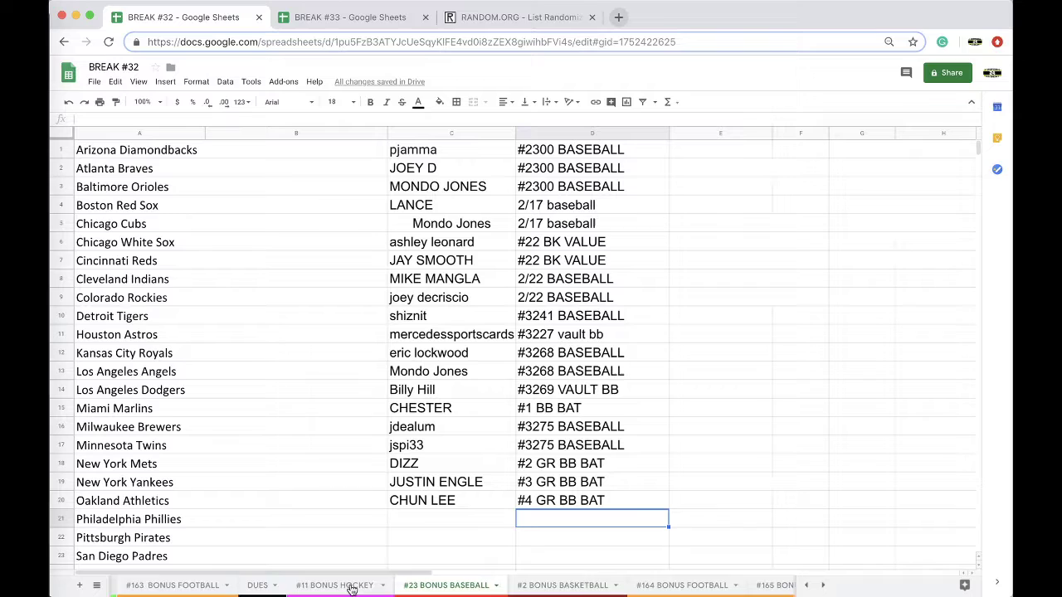
pyautogui.click(378, 587)
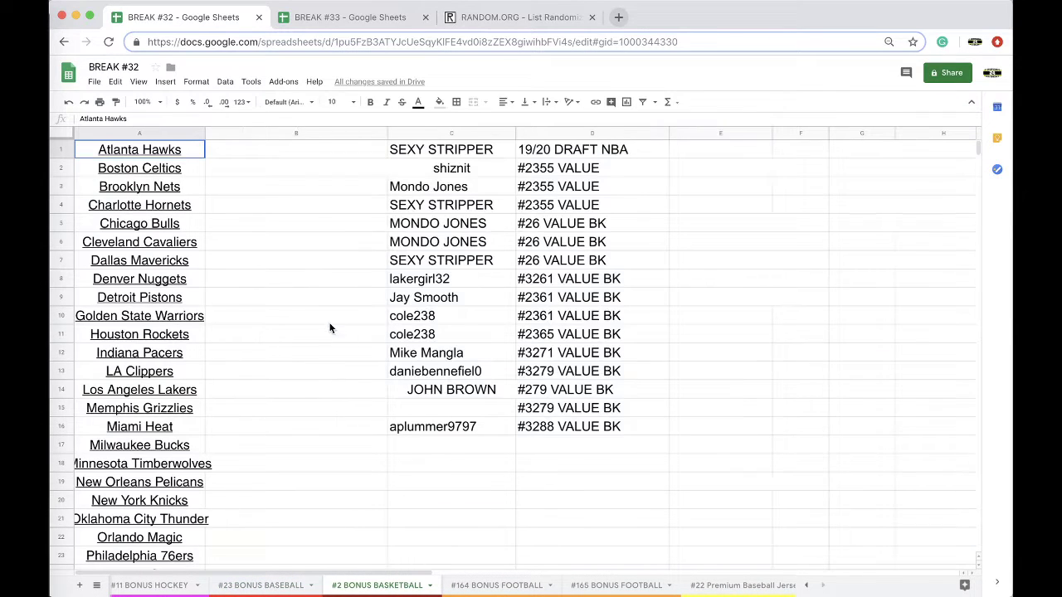
# - Paste the copied winner's name as values only into column C of the Milwaukee Bucks row
pyautogui.click(410, 442)
pyautogui.hotkey('ctrl', 'v')
pyautogui.click(531, 483)
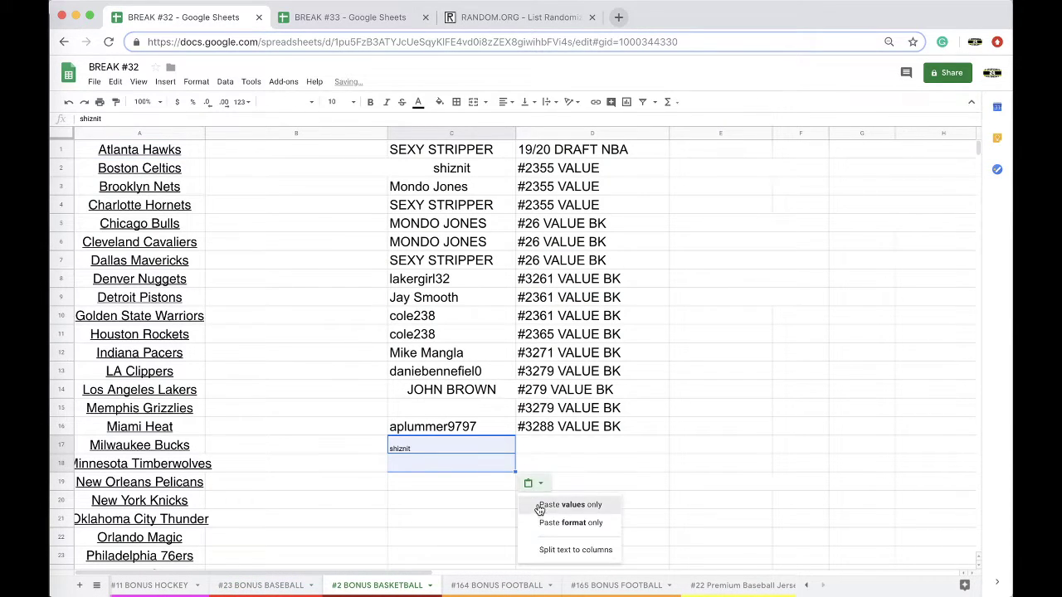
pyautogui.click(548, 502)
# - Enter "#3298 VALUE BK" in column D beside the newly added winner's name
pyautogui.click(538, 448)
pyautogui.write('#3298 ')
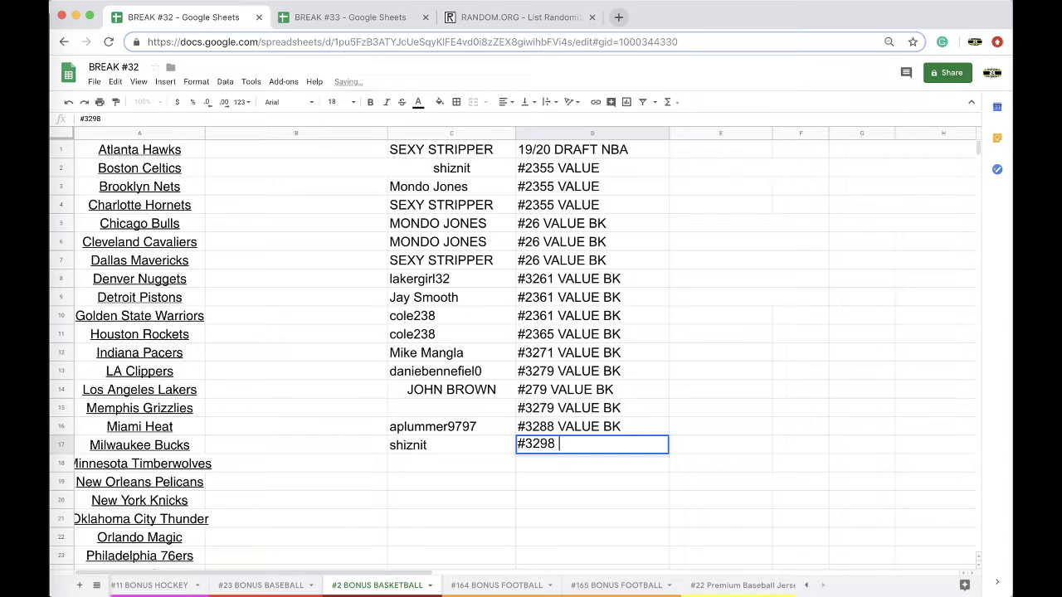
pyautogui.write('VALUE BK')
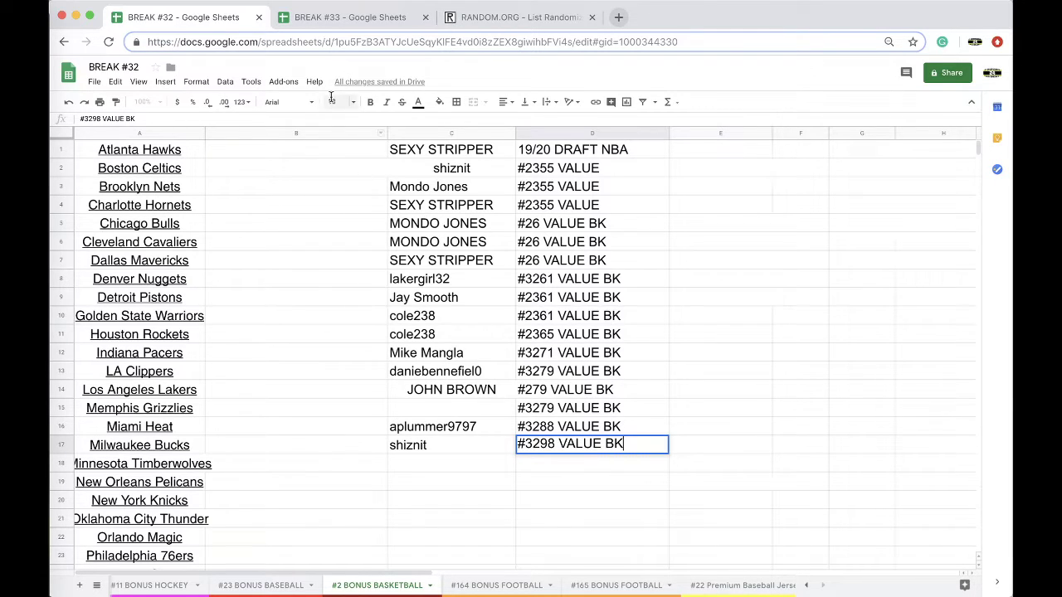
# - Look through the sheets of the BREAK #33 spreadsheet, viewing the #3242 HK PUCK list and a football team list
pyautogui.click(352, 17)
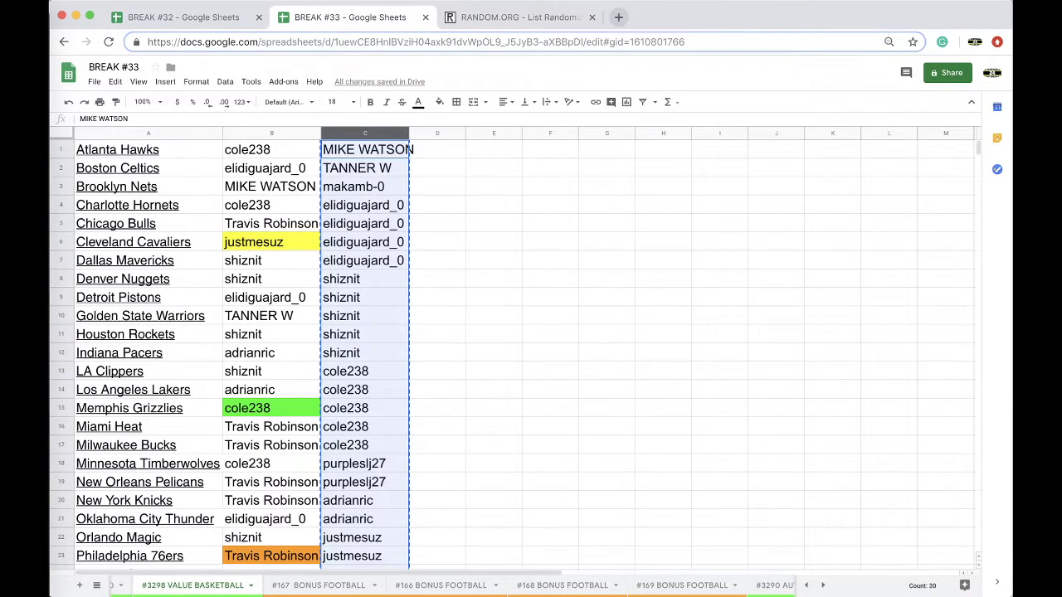
pyautogui.hscroll(5, 346, 588)
pyautogui.hscroll(6, 346, 588)
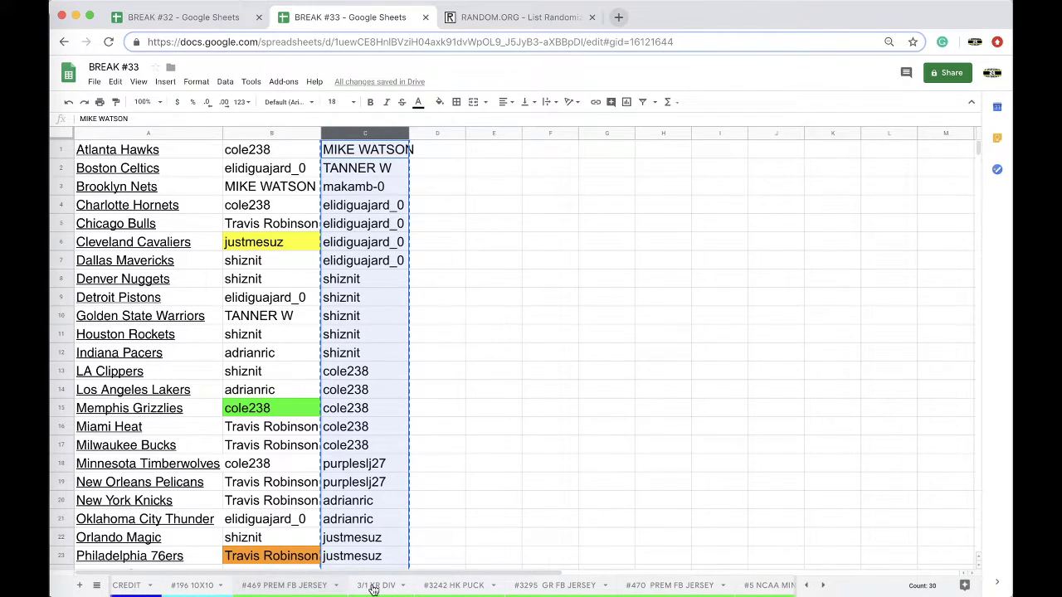
pyautogui.click(457, 586)
pyautogui.hscroll(4, 457, 586)
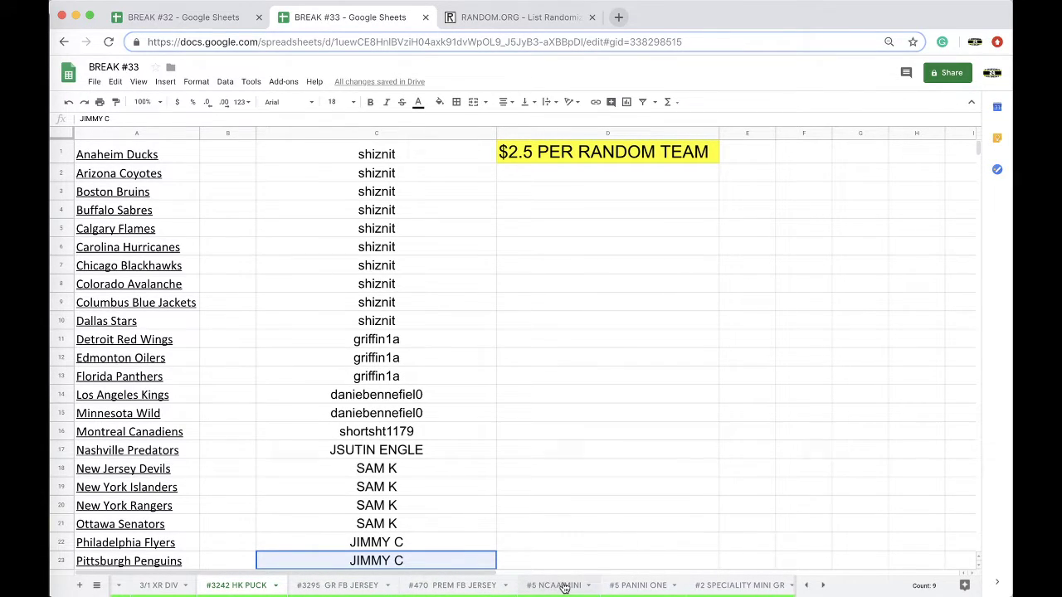
pyautogui.hscroll(2, 643, 590)
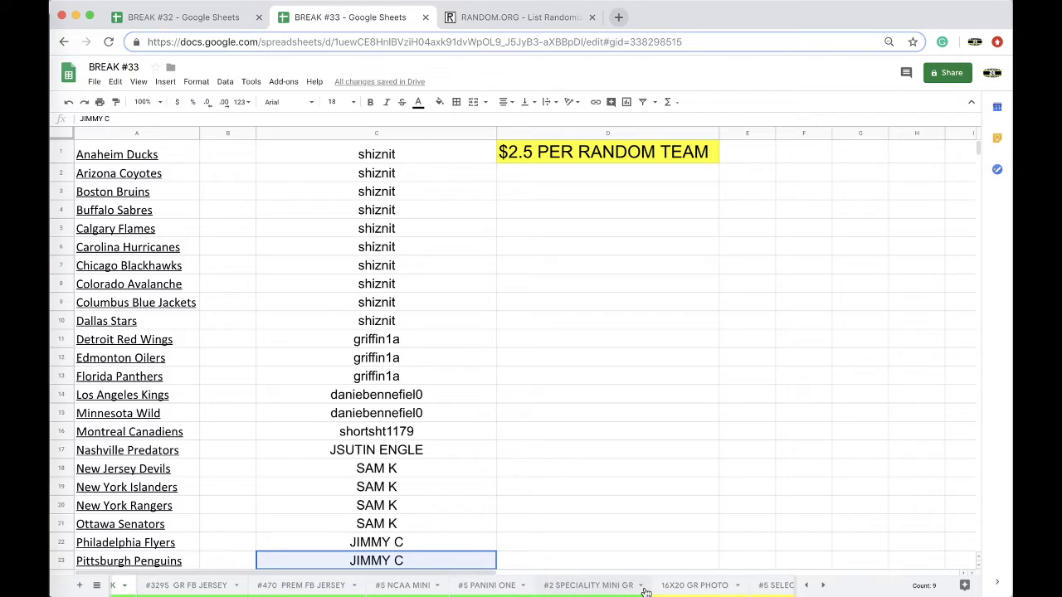
pyautogui.click(686, 587)
pyautogui.hscroll(-5, 687, 588)
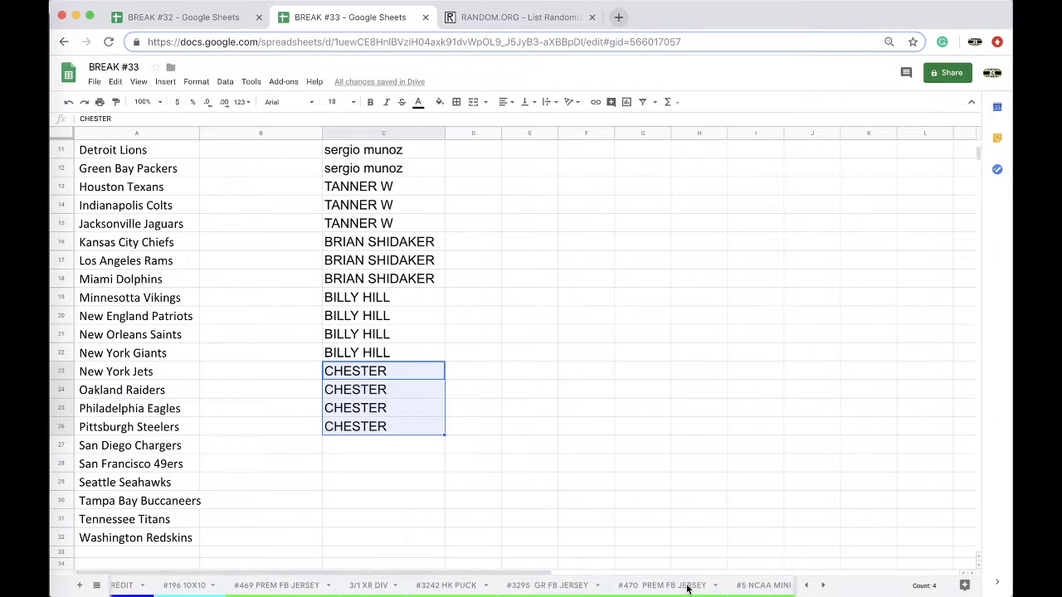